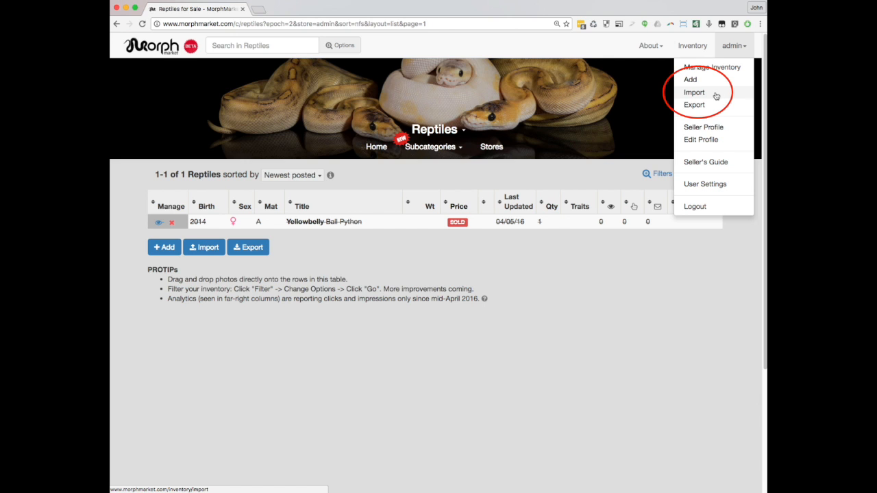
Open the inventory import page and set the category to Boa Constrictors
{"action": "left_click", "coordinate": [694, 92]}
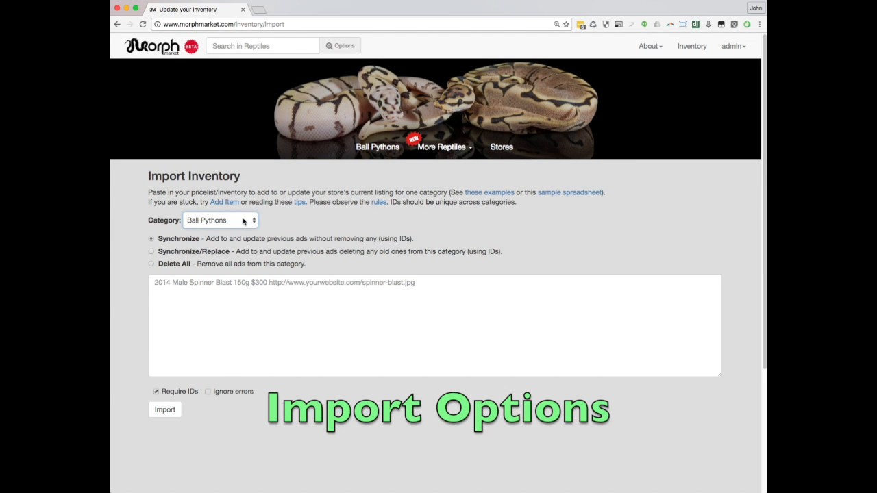
{"action": "left_click", "coordinate": [228, 218]}
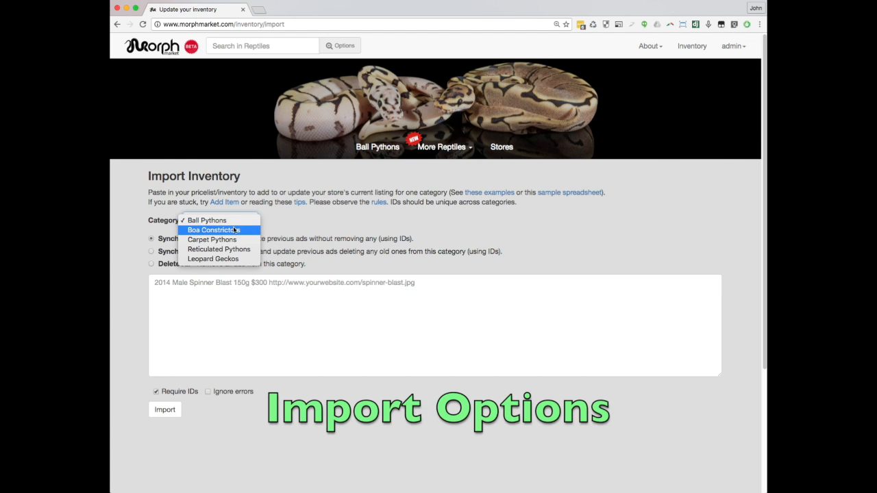
{"action": "left_click", "coordinate": [238, 231]}
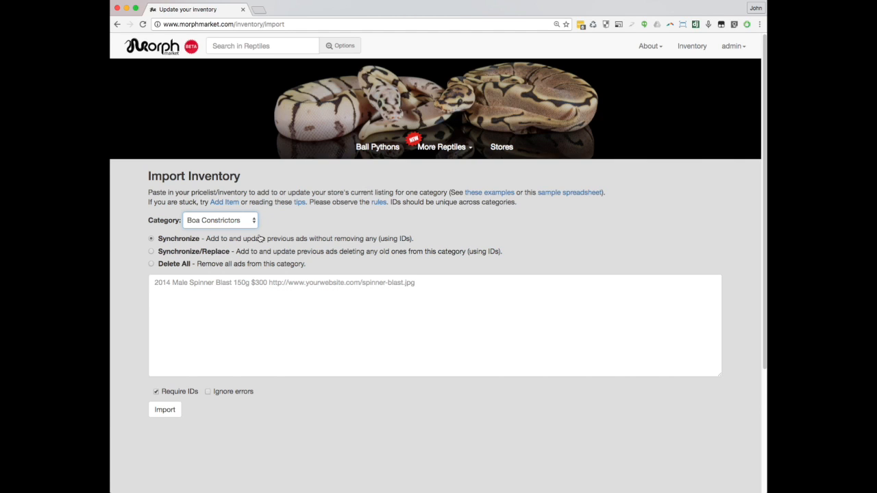
Try the Synchronize/Replace and Delete All import modes and toggle the Require IDs option
{"action": "left_click", "coordinate": [151, 252]}
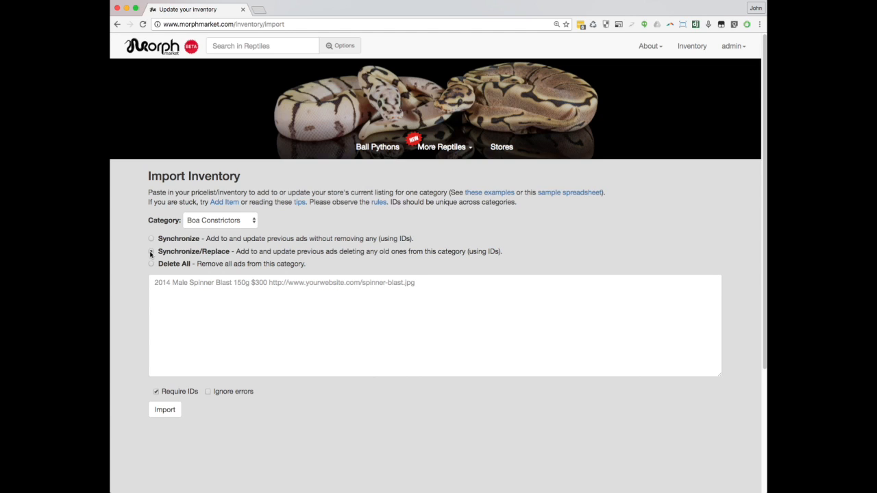
{"action": "left_click", "coordinate": [151, 252]}
{"action": "left_click", "coordinate": [151, 266]}
{"action": "left_click", "coordinate": [156, 392]}
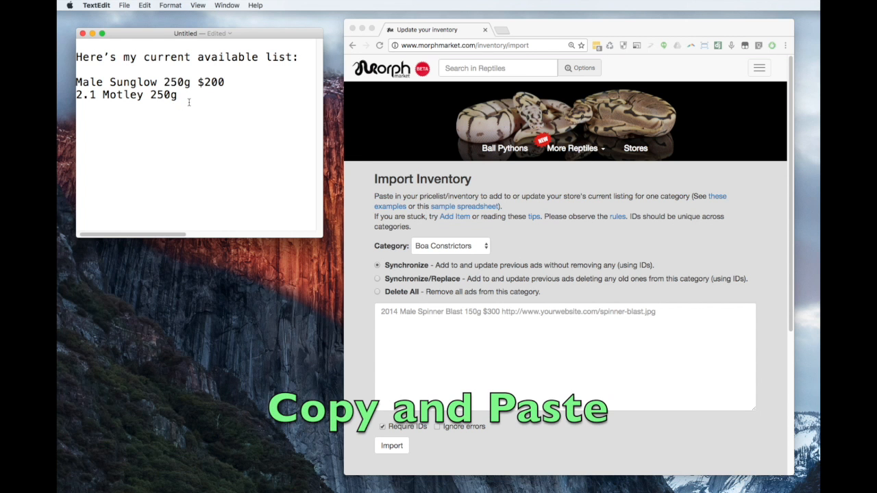
Copy the entire available list from the TextEdit document
{"action": "left_click_drag", "start_coordinate": [188, 103], "coordinate": [76, 58]}
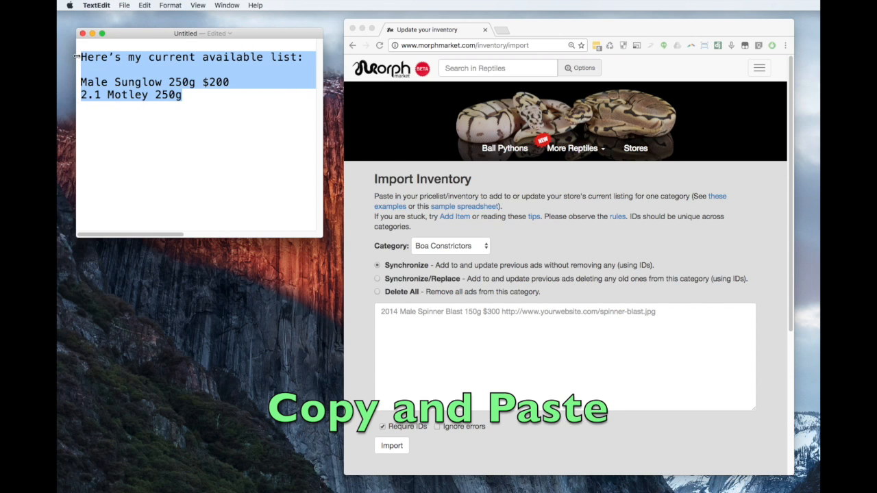
{"action": "left_click", "coordinate": [146, 121]}
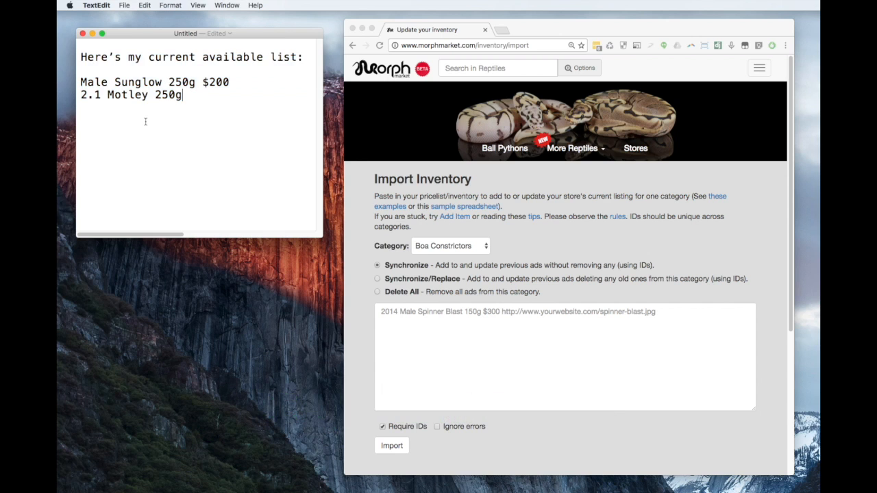
{"action": "left_click", "coordinate": [144, 5]}
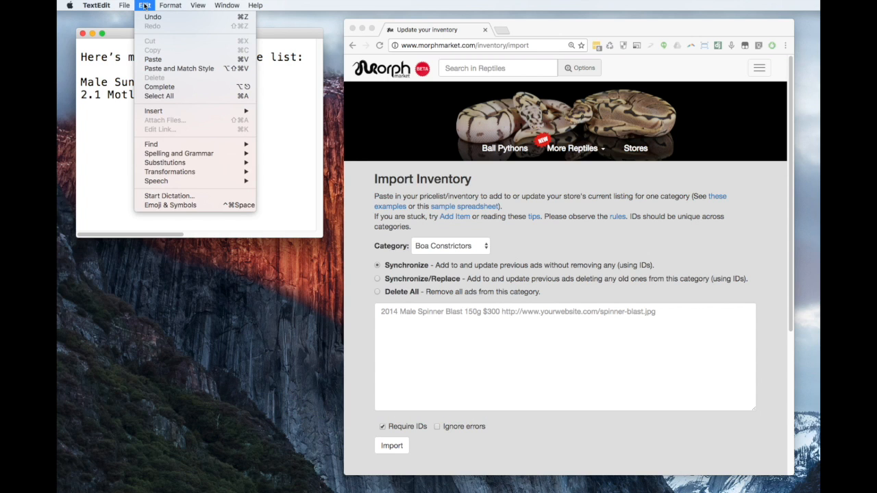
{"action": "left_click", "coordinate": [169, 97]}
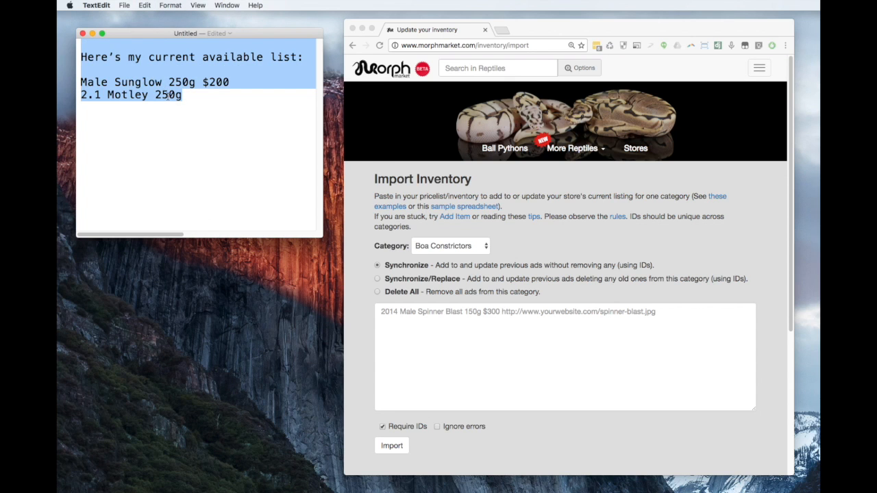
{"action": "left_click", "coordinate": [146, 5]}
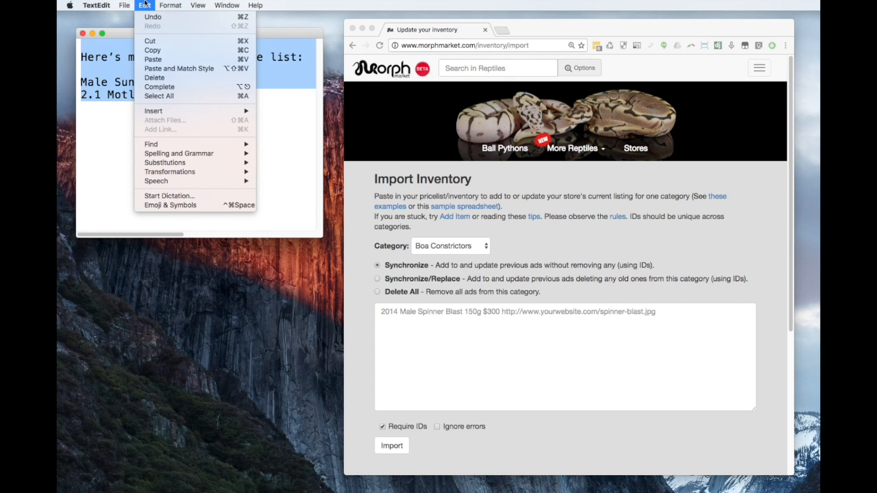
{"action": "left_click", "coordinate": [165, 49]}
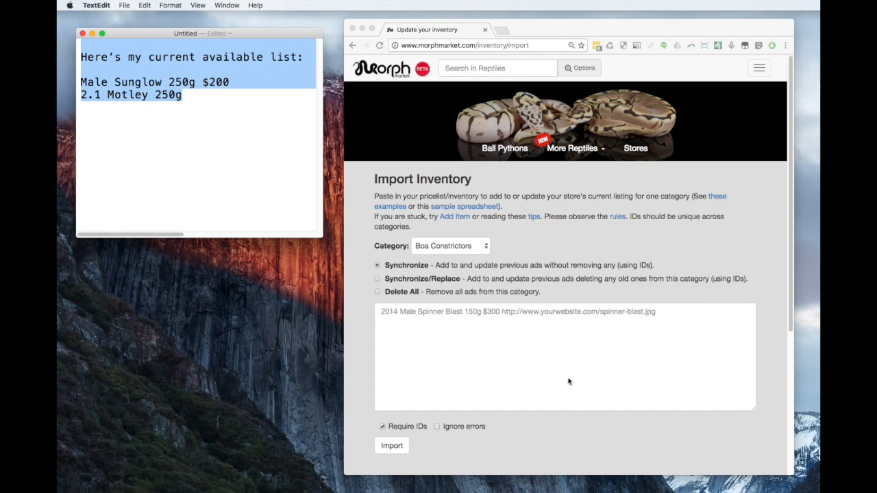
Paste the copied list into the Import Inventory text box in Chrome and run the import
{"action": "left_click", "coordinate": [450, 322]}
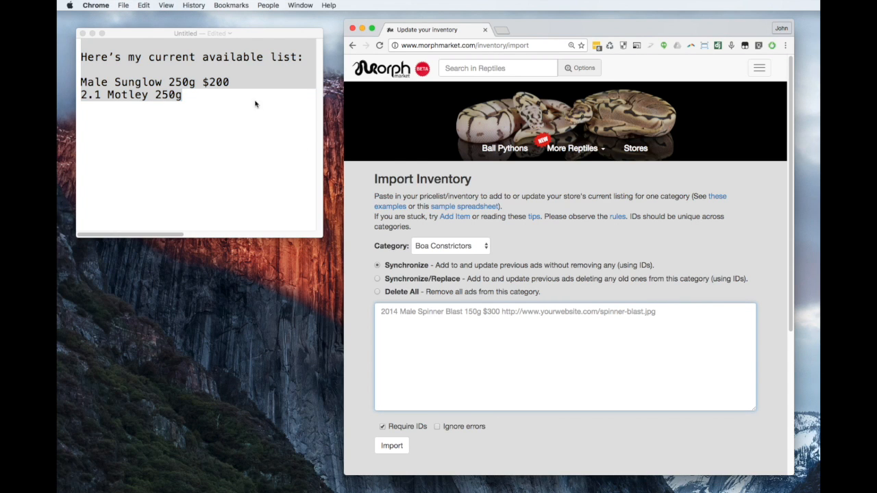
{"action": "left_click", "coordinate": [146, 7]}
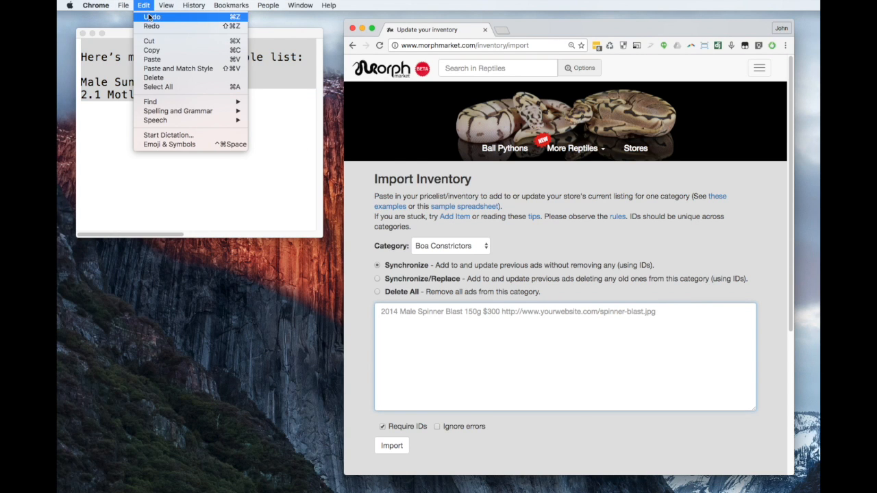
{"action": "left_click", "coordinate": [167, 63]}
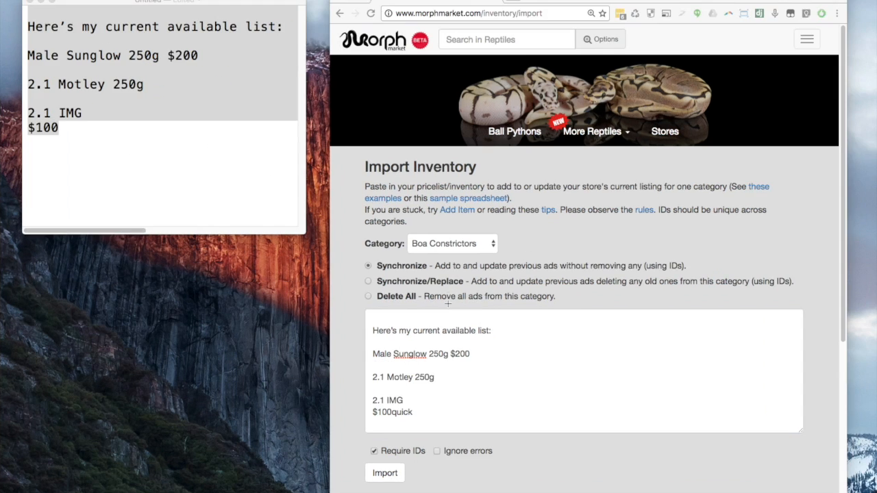
{"action": "left_click", "coordinate": [386, 472]}
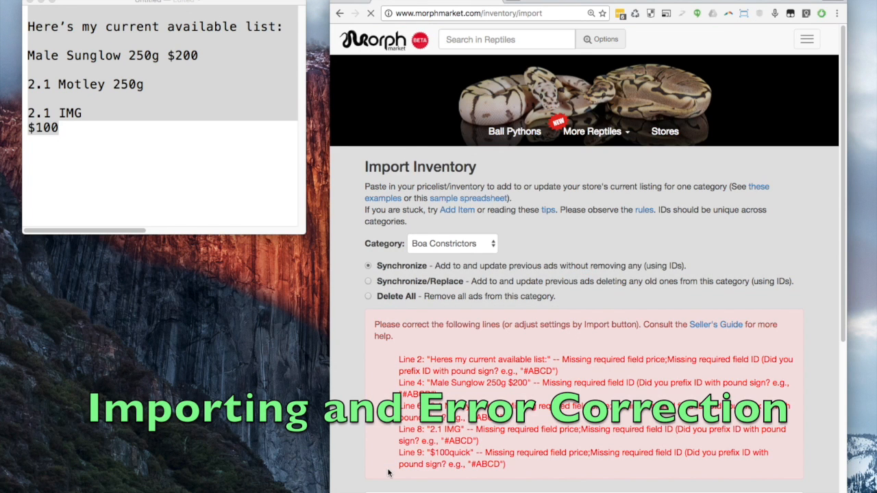
Check the line 2 import error and delete the "Here's my current available list:" heading from the TextEdit list
{"action": "scroll", "coordinate": [569, 442], "scroll_direction": "down", "scroll_amount": 3}
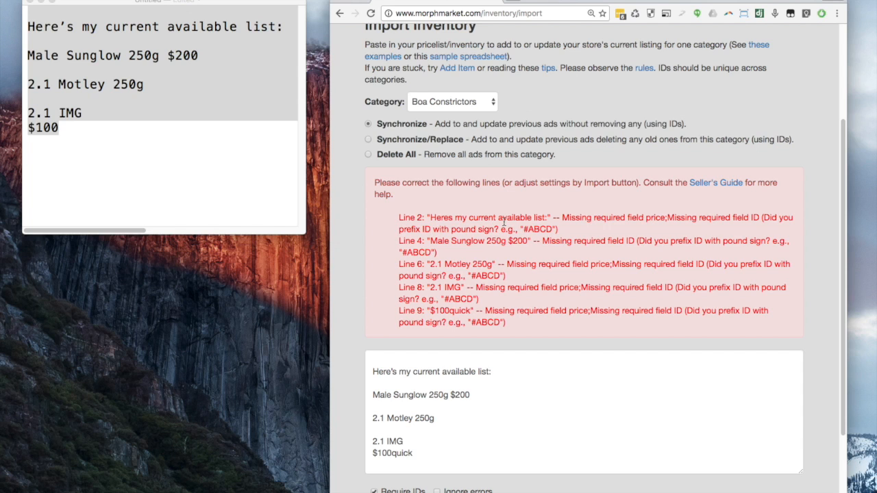
{"action": "triple_click", "coordinate": [504, 219]}
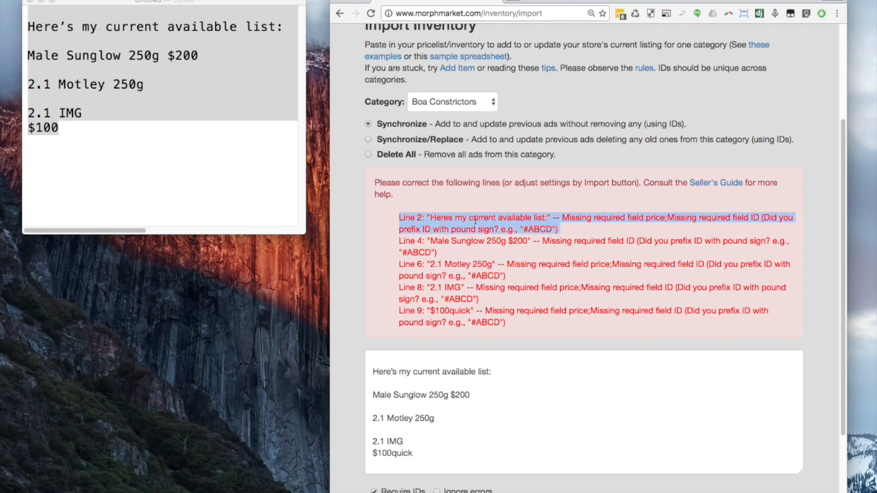
{"action": "left_click", "coordinate": [167, 29]}
{"action": "triple_click", "coordinate": [166, 29]}
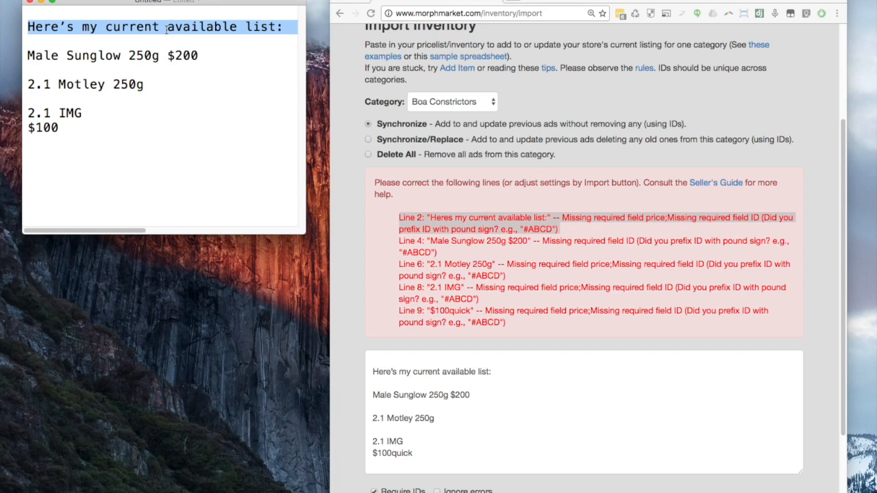
{"action": "key", "text": "Delete"}
{"action": "key", "text": "Delete"}
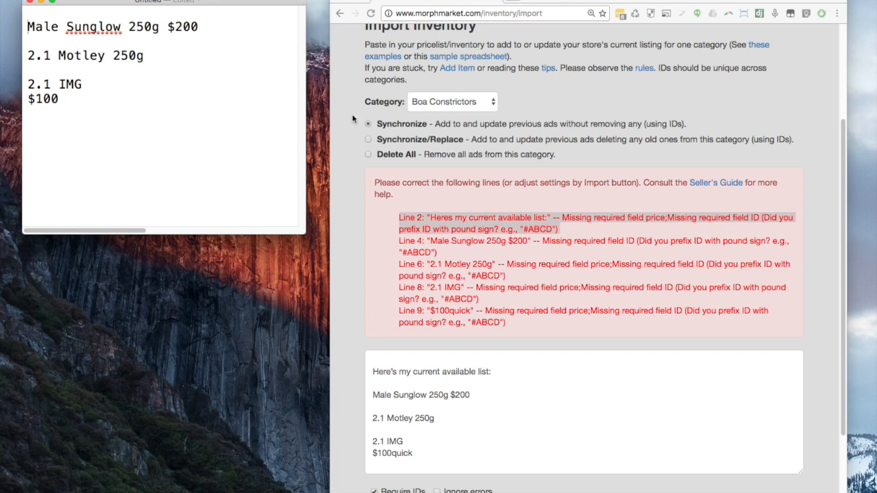
Check the line 4 import error and add the ID #sg-1 to the end of the Male Sunglow line
{"action": "triple_click", "coordinate": [456, 241]}
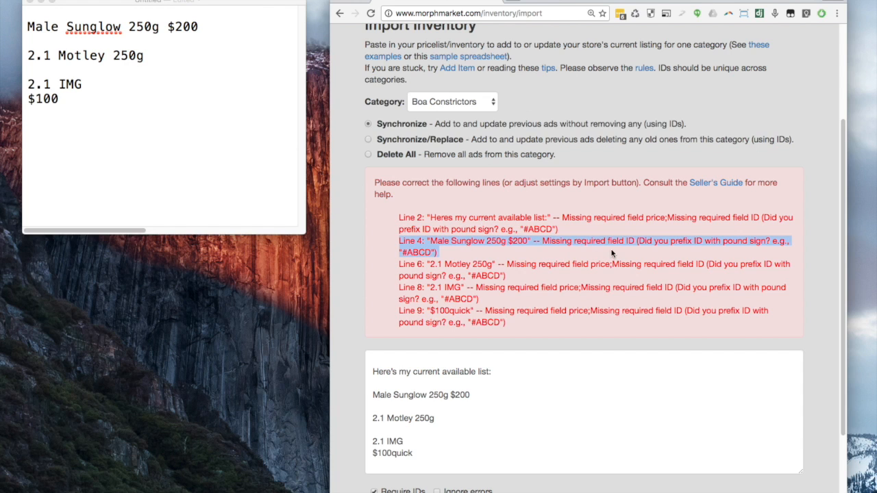
{"action": "left_click", "coordinate": [227, 27]}
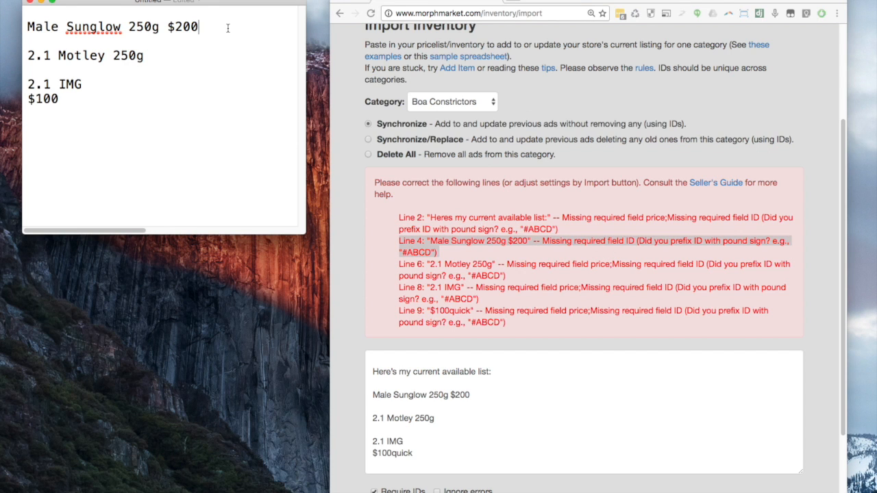
{"action": "type", "text": "#sg-1"}
Check the line 6 import error and add the price $300 and the ID #mt-1 to the 2.1 Motley line
{"action": "triple_click", "coordinate": [450, 264]}
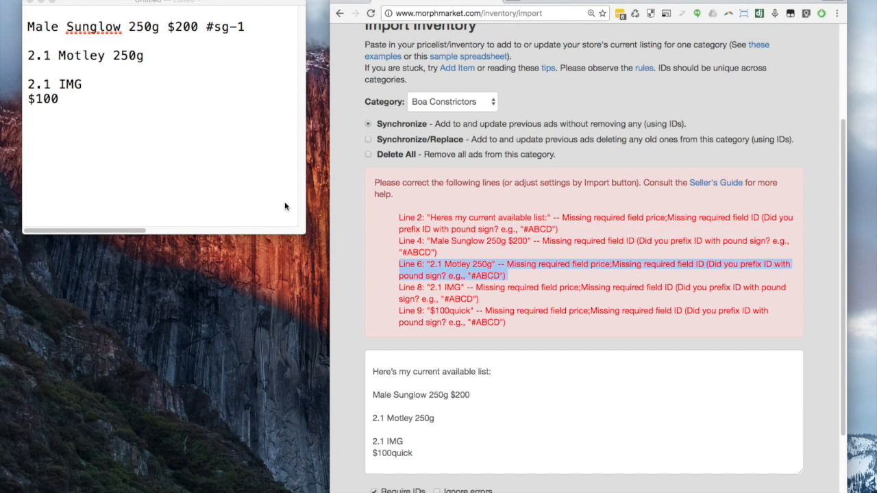
{"action": "left_click", "coordinate": [163, 60]}
{"action": "type", "text": "$300"}
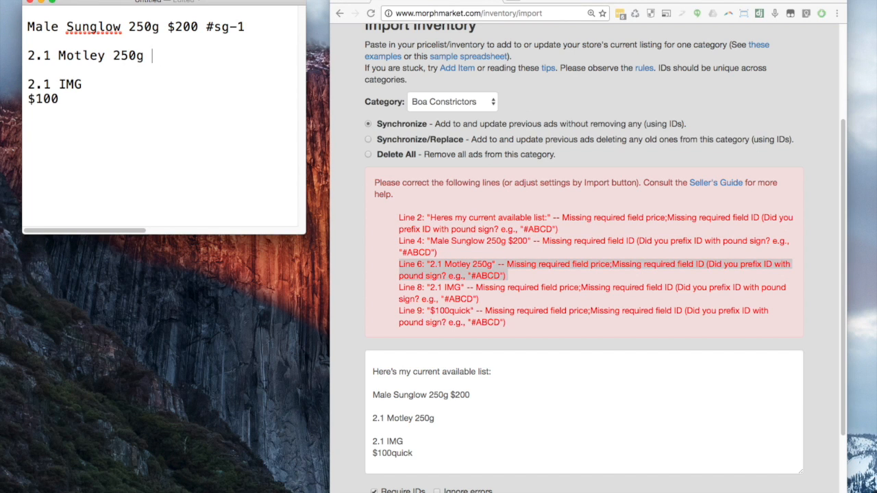
{"action": "type", "text": " #mt-1"}
Check the line 8 import error and merge the IMG entry into one line reading "2.1 IMG #img-1 $100"
{"action": "triple_click", "coordinate": [499, 292]}
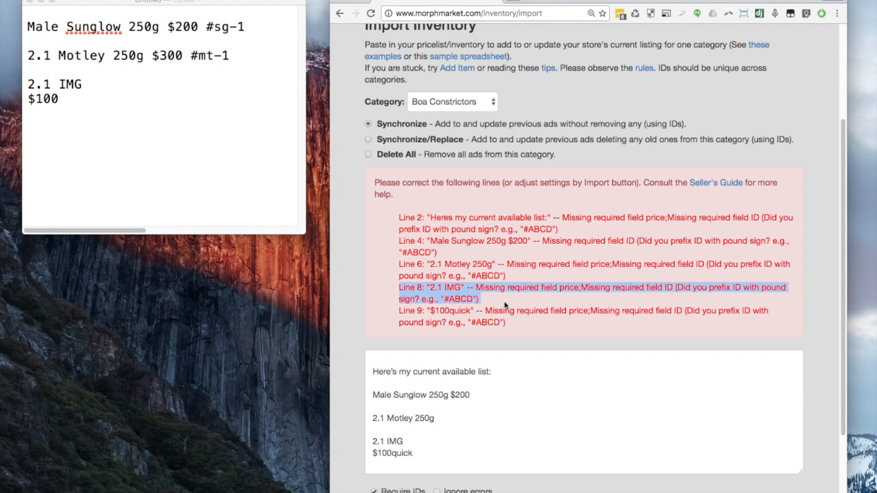
{"action": "left_click", "coordinate": [122, 85]}
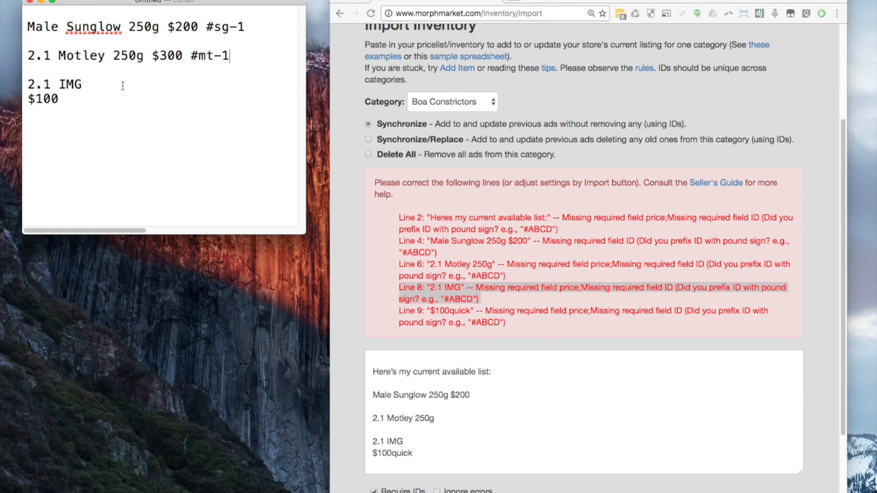
{"action": "key", "text": "Delete"}
{"action": "type", "text": "#img-1 $100"}
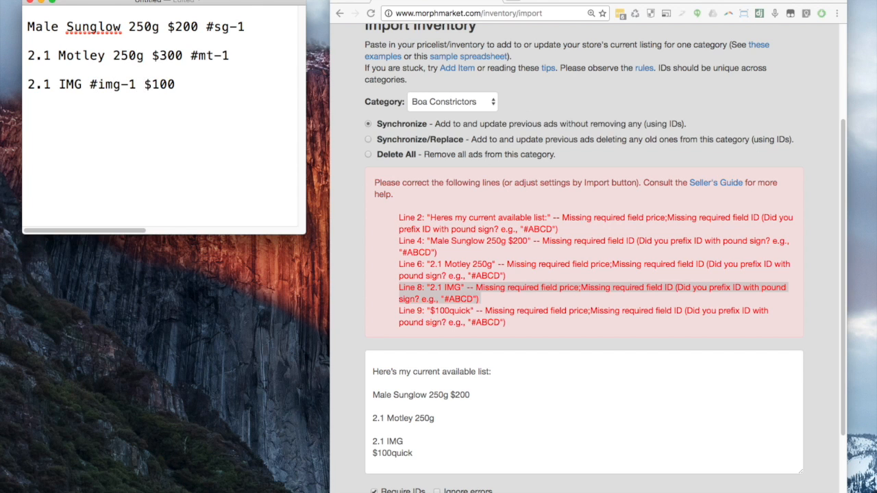
Copy the corrected TextEdit list and replace the contents of the import text box with it
{"action": "key", "text": "super+a"}
{"action": "key", "text": "super+c"}
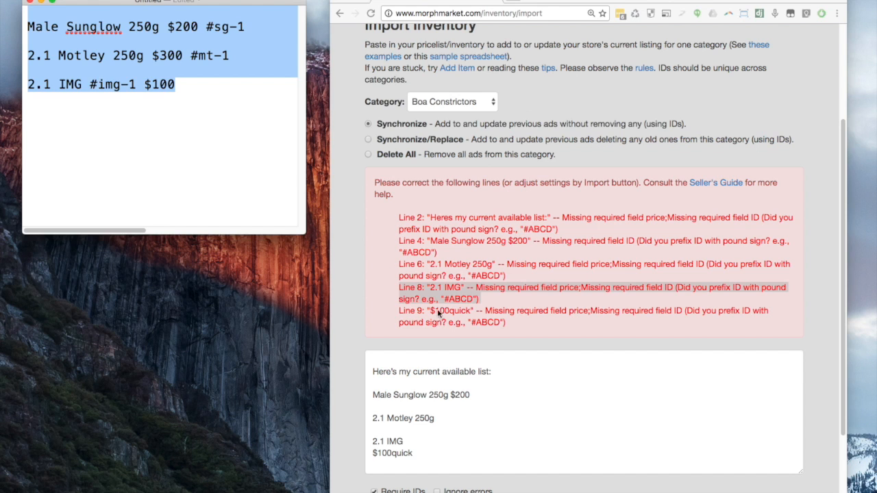
{"action": "left_click", "coordinate": [459, 378]}
{"action": "double_click", "coordinate": [461, 394]}
{"action": "key", "text": "super+a"}
{"action": "key", "text": "BackSpace"}
{"action": "key", "text": "super+v"}
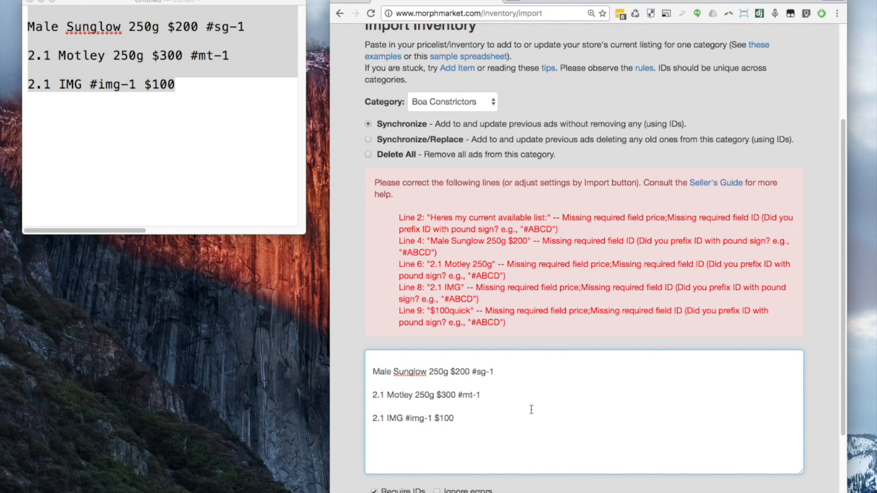
Enable the Ignore errors option and import the corrected list
{"action": "scroll", "coordinate": [528, 410], "scroll_direction": "down", "scroll_amount": 2}
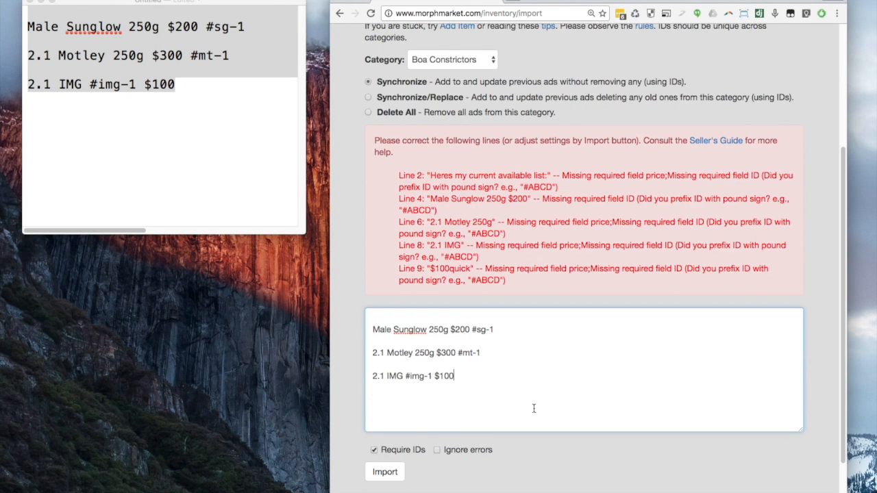
{"action": "left_click", "coordinate": [436, 451]}
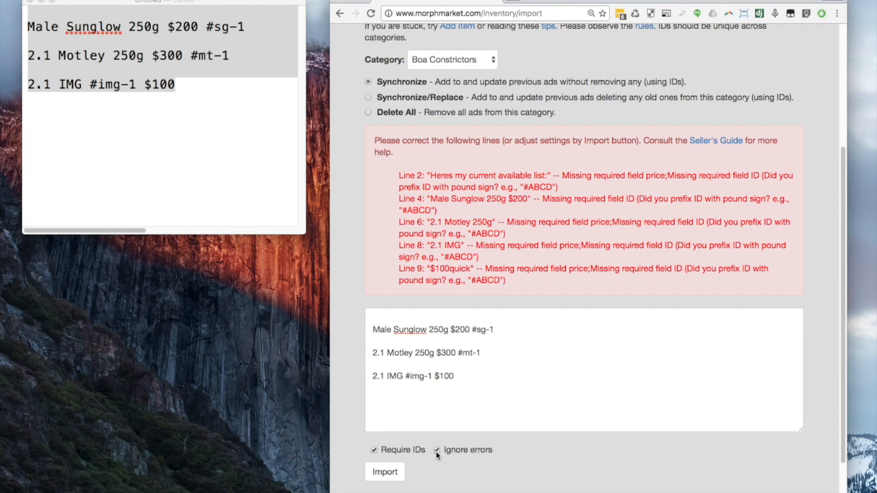
{"action": "left_click", "coordinate": [385, 472]}
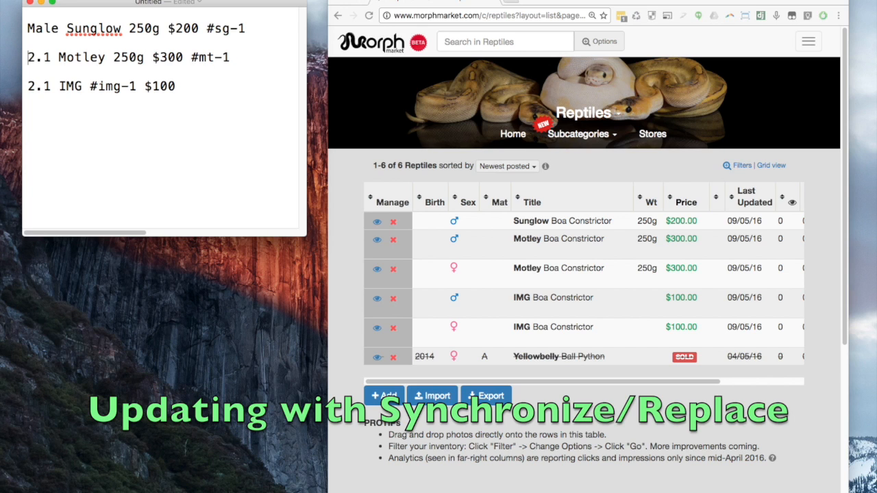
Delete the 2.1 IMG entry from the TextEdit list
{"action": "key", "text": "super+shift+Right"}
{"action": "key", "text": "BackSpace"}
{"action": "key", "text": "BackSpace"}
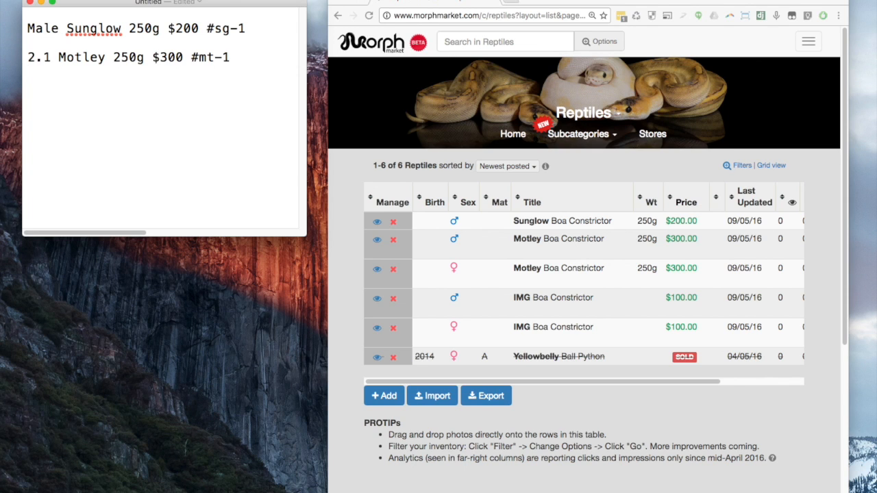
Change the Motley line's weight to 550g and its sex count to 1.1
{"action": "left_click", "coordinate": [116, 58]}
{"action": "key", "text": "Delete"}
{"action": "type", "text": "5"}
{"action": "key", "text": "super+Left"}
{"action": "key", "text": "Delete"}
{"action": "type", "text": "1"}
Change the Male Sunglow price to $400 in the TextEdit list
{"action": "key", "text": "super+Right"}
{"action": "key", "text": "Up"}
{"action": "key", "text": "alt+Left"}
{"action": "key", "text": "alt+Left"}
{"action": "key", "text": "Left"}
{"action": "key", "text": "Right"}
{"action": "key", "text": "Right"}
{"action": "key", "text": "Left"}
{"action": "key", "text": "Delete"}
{"action": "type", "text": "4"}
Open the inventory import page and paste the updated Sunglow and Motley lines from TextEdit into its text box
{"action": "scroll", "coordinate": [414, 351], "scroll_direction": "down", "scroll_amount": 2}
{"action": "left_click", "coordinate": [414, 351]}
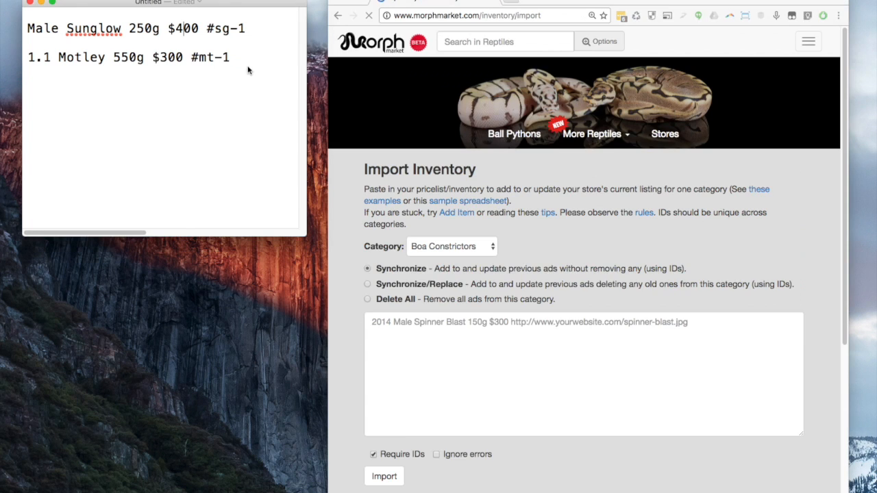
{"action": "left_click_drag", "start_coordinate": [249, 70], "coordinate": [24, 15]}
{"action": "key", "text": "super+c"}
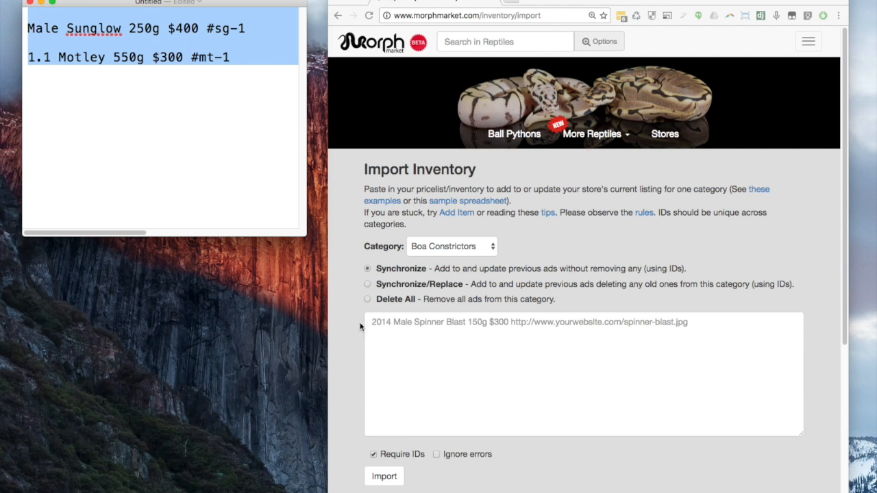
{"action": "left_click", "coordinate": [426, 343]}
{"action": "key", "text": "super+v"}
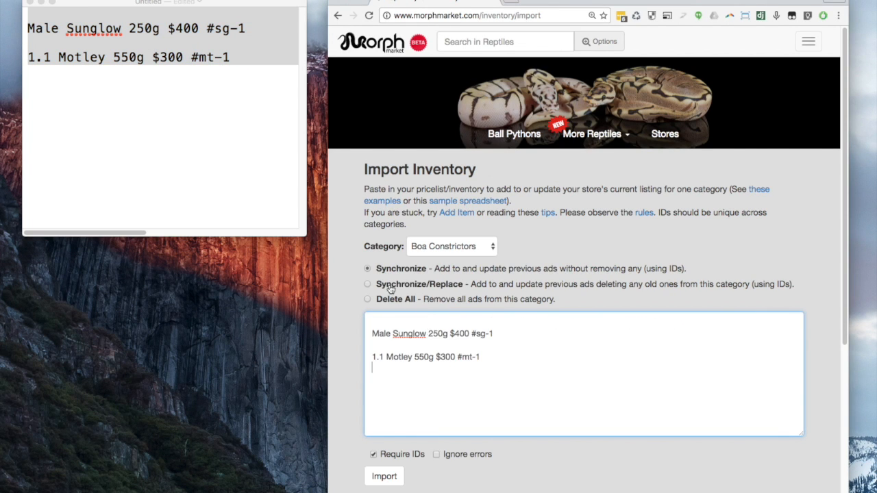
Import the list in Synchronize/Replace mode and confirm replacing all Boa Constrictors
{"action": "left_click", "coordinate": [368, 284]}
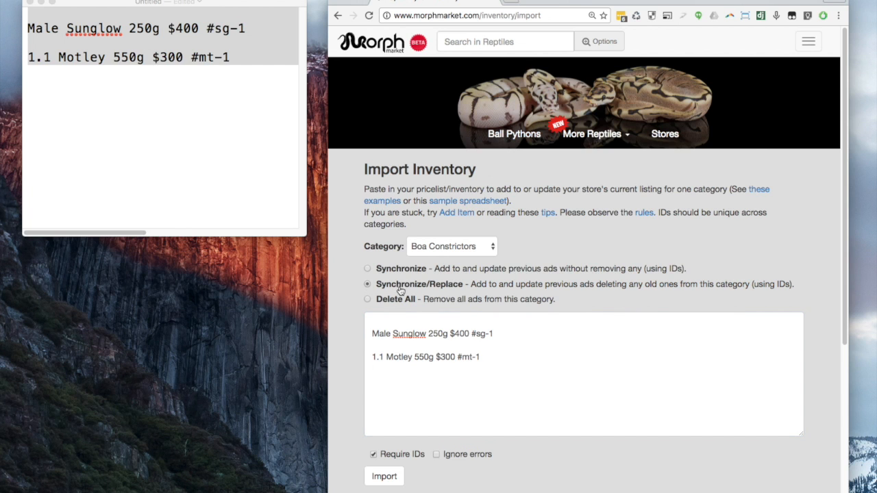
{"action": "left_click", "coordinate": [385, 476]}
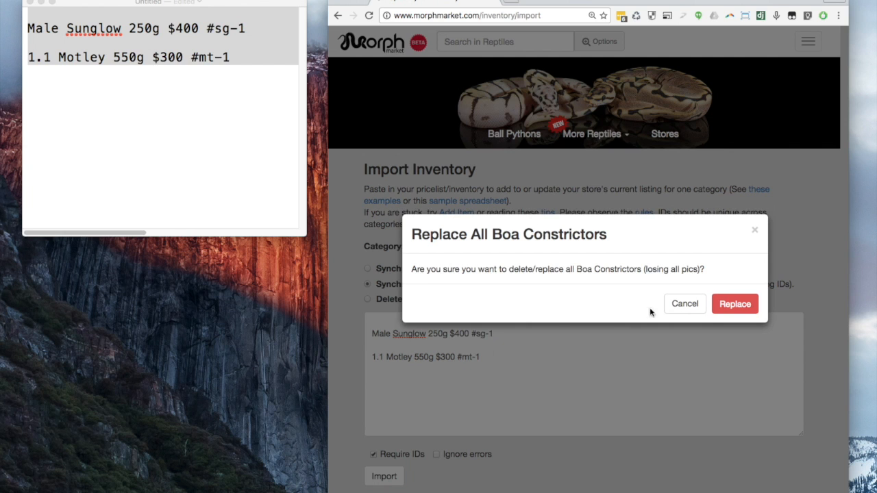
{"action": "left_click", "coordinate": [742, 309]}
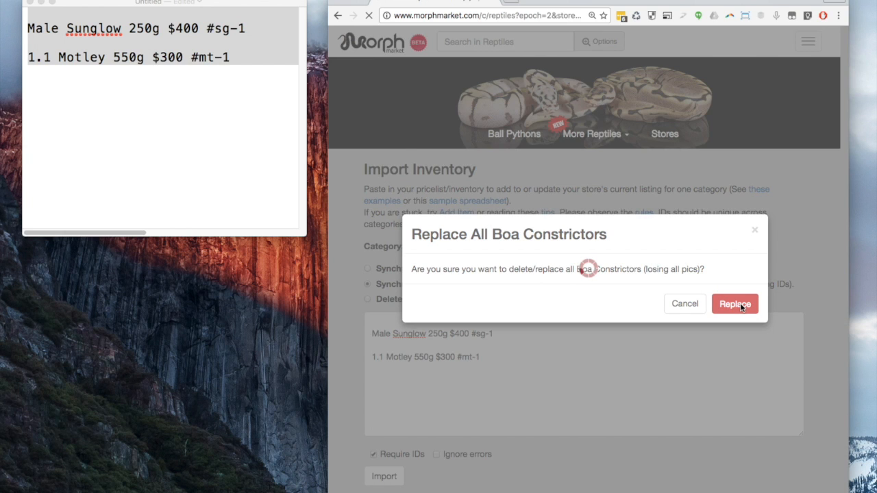